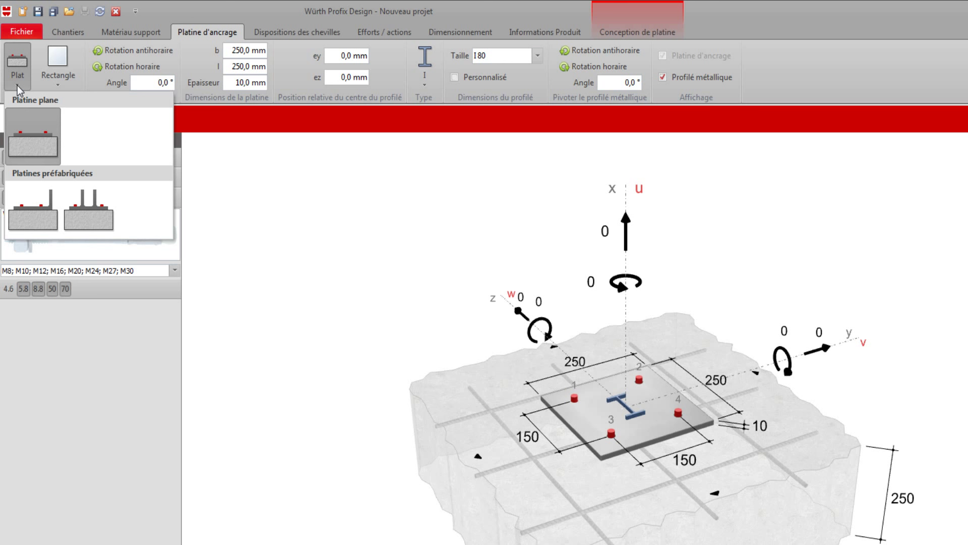
Try the prefabricated L and U bracket types for the base plate, and restore the flat plate.
{"action": "left_click", "coordinate": [38, 213]}
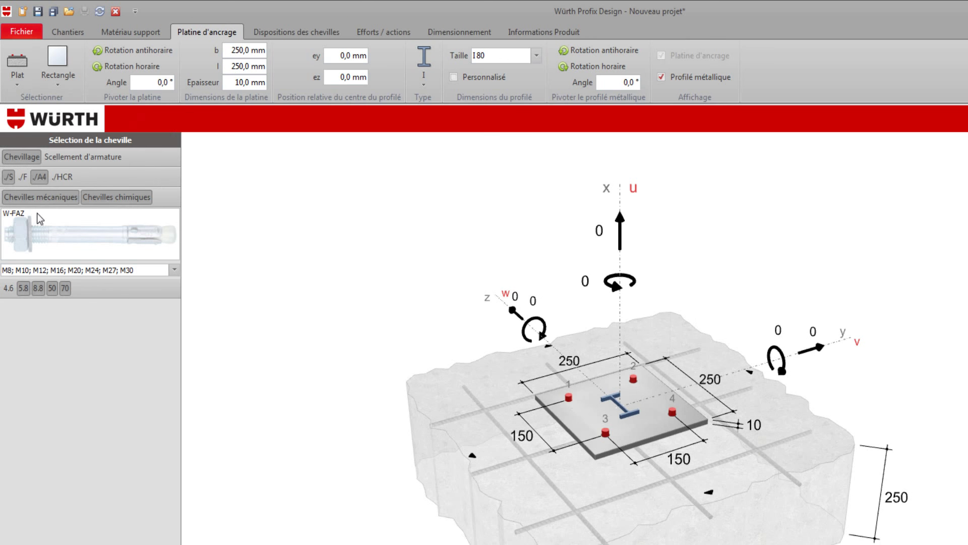
{"action": "left_click", "coordinate": [24, 72]}
{"action": "left_click", "coordinate": [95, 209]}
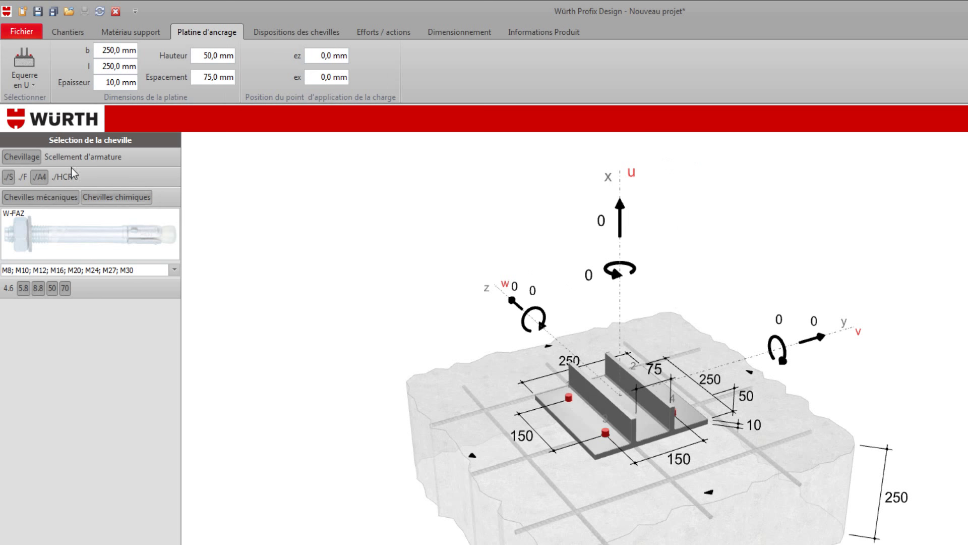
{"action": "left_click", "coordinate": [31, 79]}
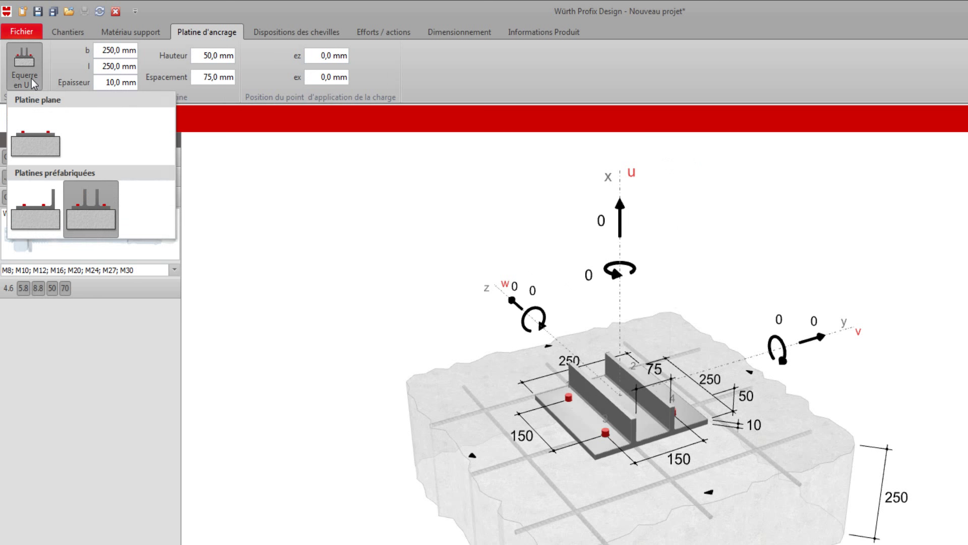
{"action": "left_click", "coordinate": [41, 128]}
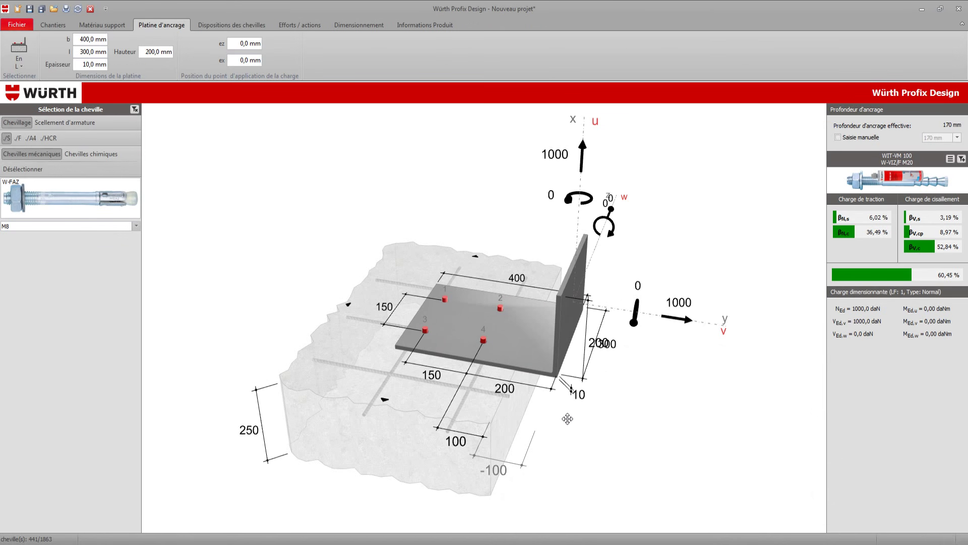
{"action": "mouse_move", "coordinate": [569, 420]}
{"action": "left_mouse_down"}
{"action": "mouse_move", "coordinate": [579, 430]}
{"action": "mouse_move", "coordinate": [551, 418]}
{"action": "mouse_move", "coordinate": [583, 422]}
{"action": "mouse_move", "coordinate": [574, 422]}
{"action": "left_mouse_up"}
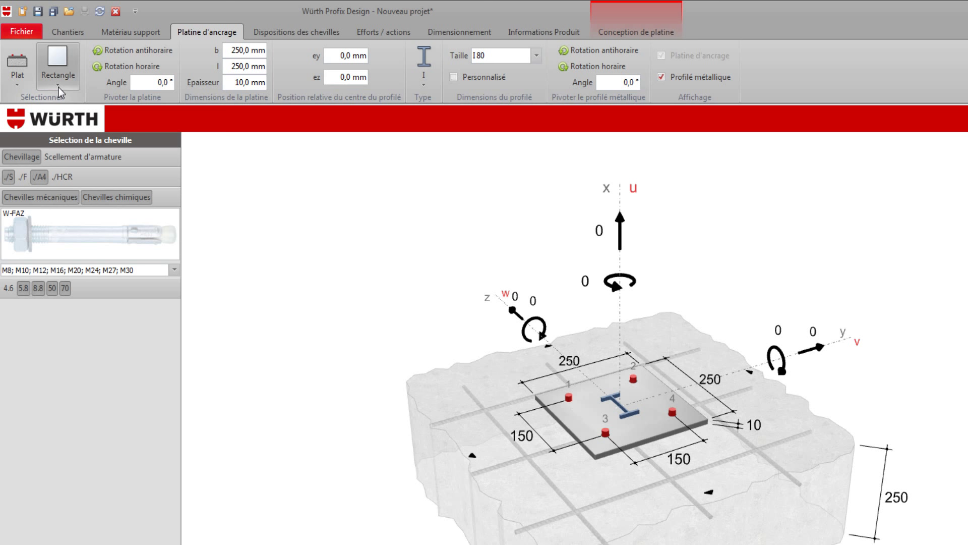
{"action": "left_click", "coordinate": [58, 87]}
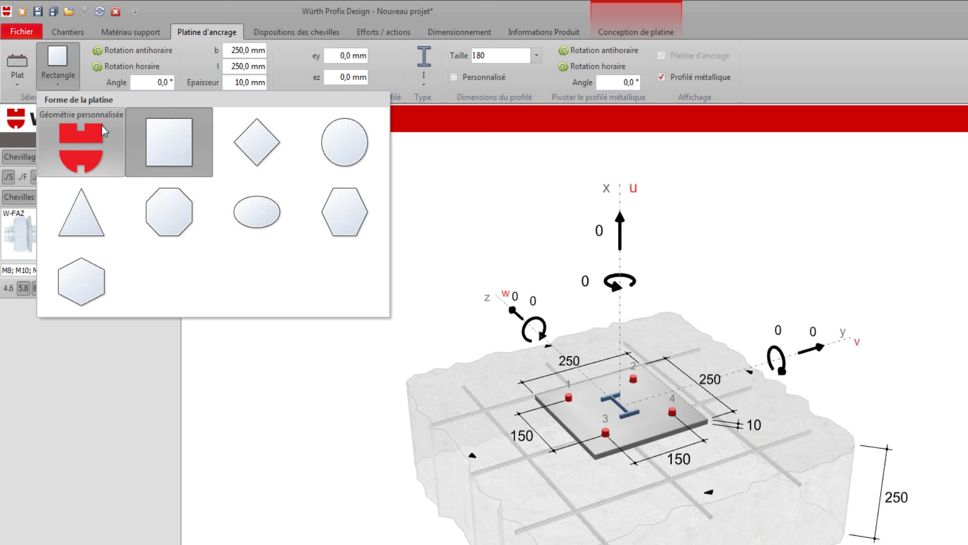
{"action": "left_click", "coordinate": [54, 85]}
Try rotating the base plate to an angle of 35°, and reset the angle to 0°.
{"action": "left_click", "coordinate": [168, 84]}
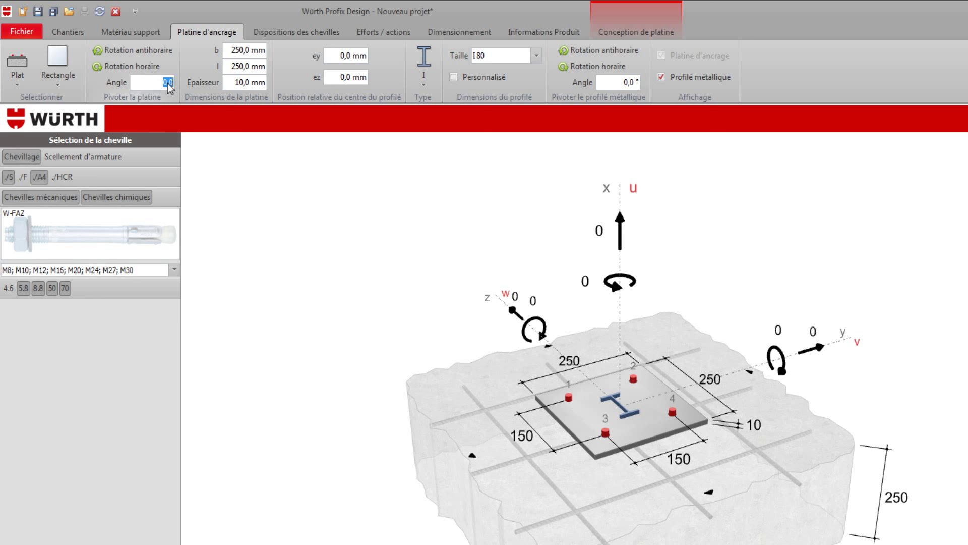
{"action": "type", "text": "35"}
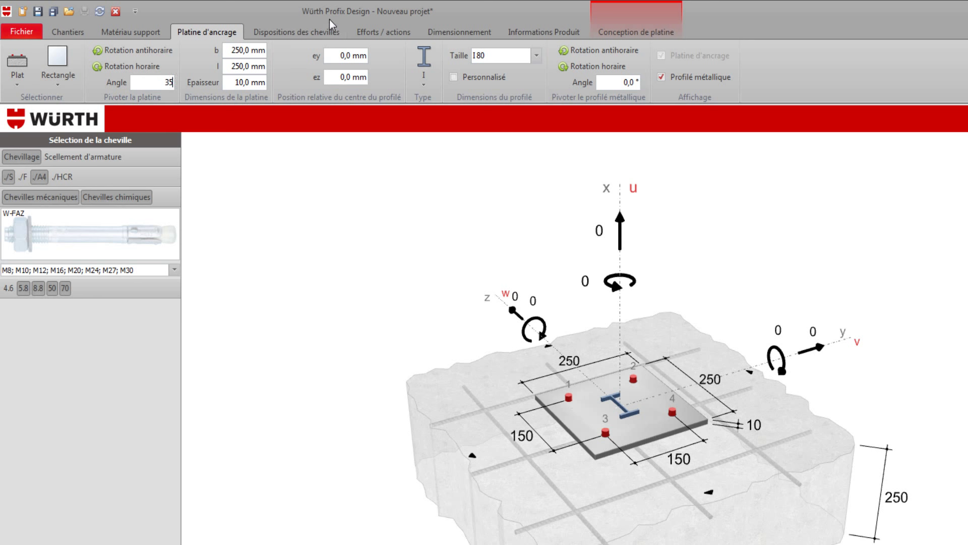
{"action": "key", "text": "Return"}
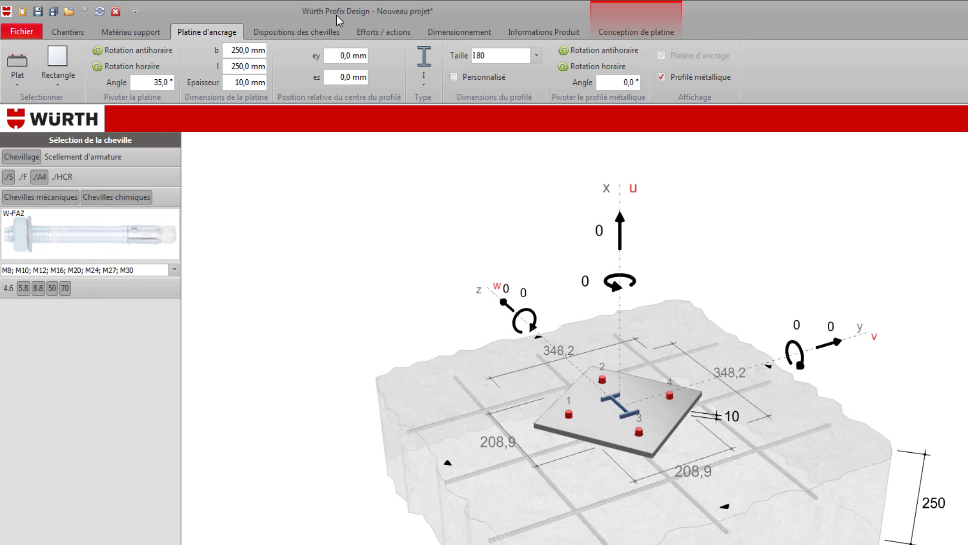
{"action": "key", "text": "BackSpace"}
{"action": "type", "text": "0"}
{"action": "key", "text": "Return"}
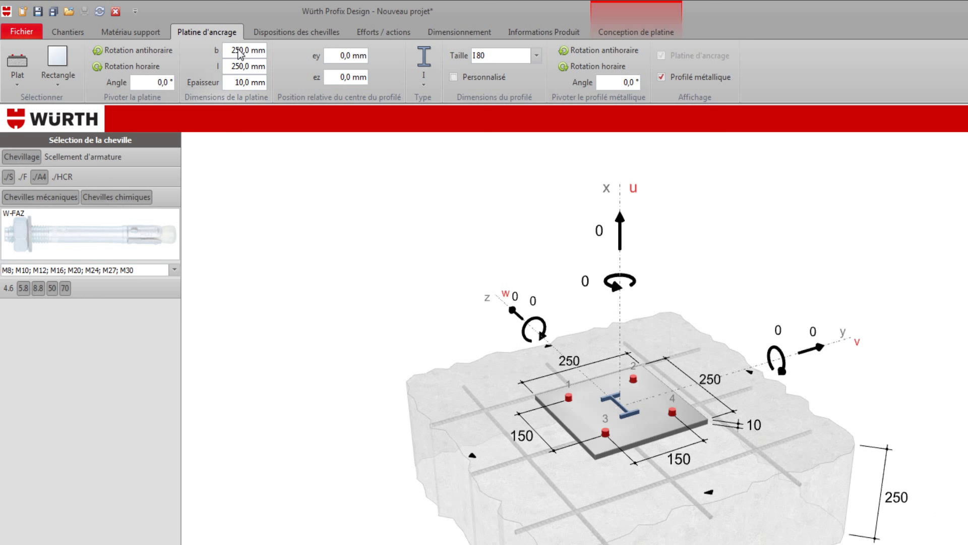
Set the spacing between anchors 3 and 4 to 170 mm.
{"action": "left_click", "coordinate": [240, 53]}
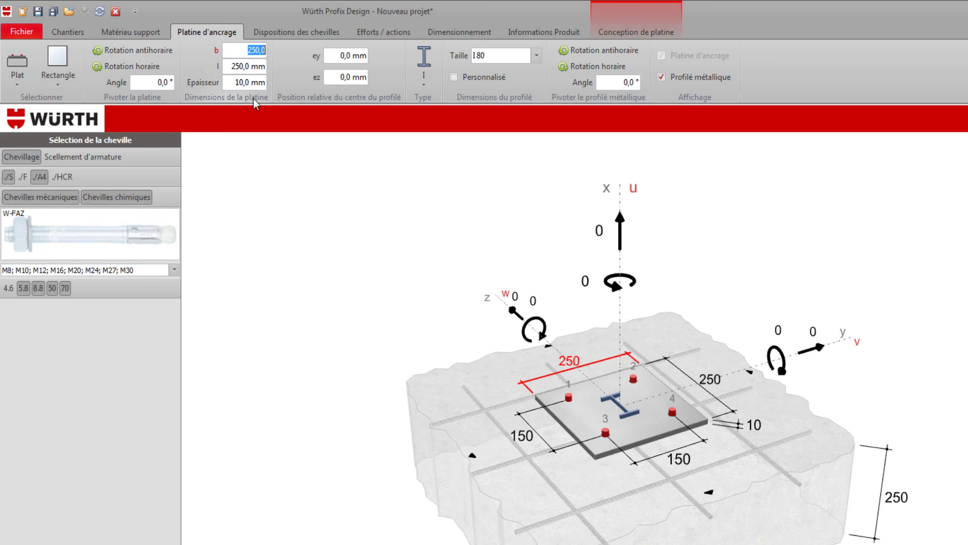
{"action": "left_click", "coordinate": [688, 463]}
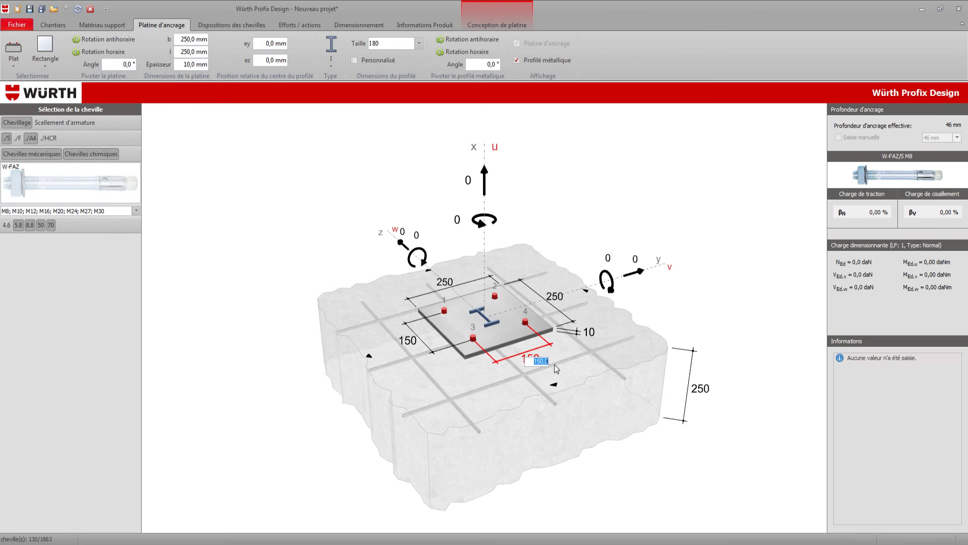
{"action": "type", "text": "170"}
{"action": "key", "text": "Return"}
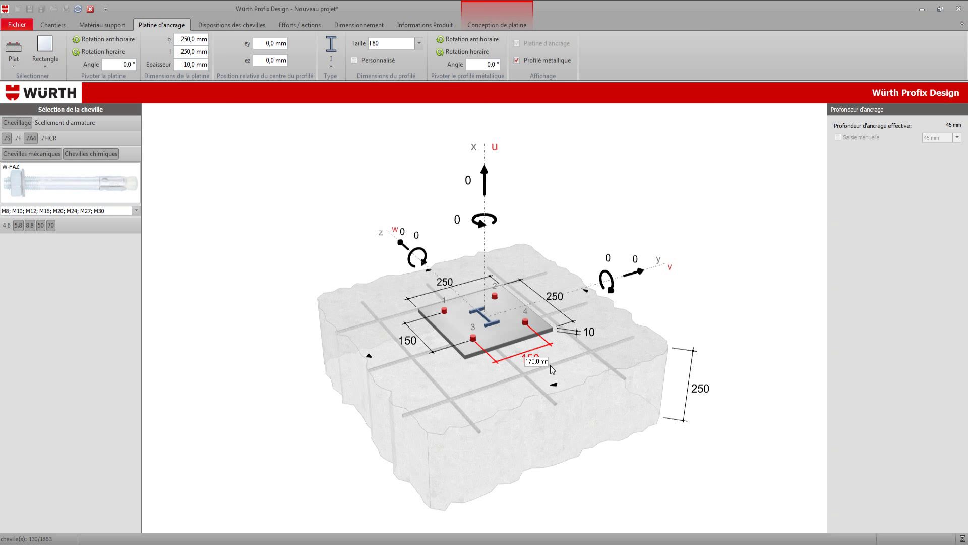
Set the base plate's length l to 300 mm using its dimension in the 3D model.
{"action": "scroll", "coordinate": [550, 369], "scroll_direction": "up", "scroll_amount": 3}
{"action": "left_click_drag", "start_coordinate": [595, 394], "coordinate": [569, 415]}
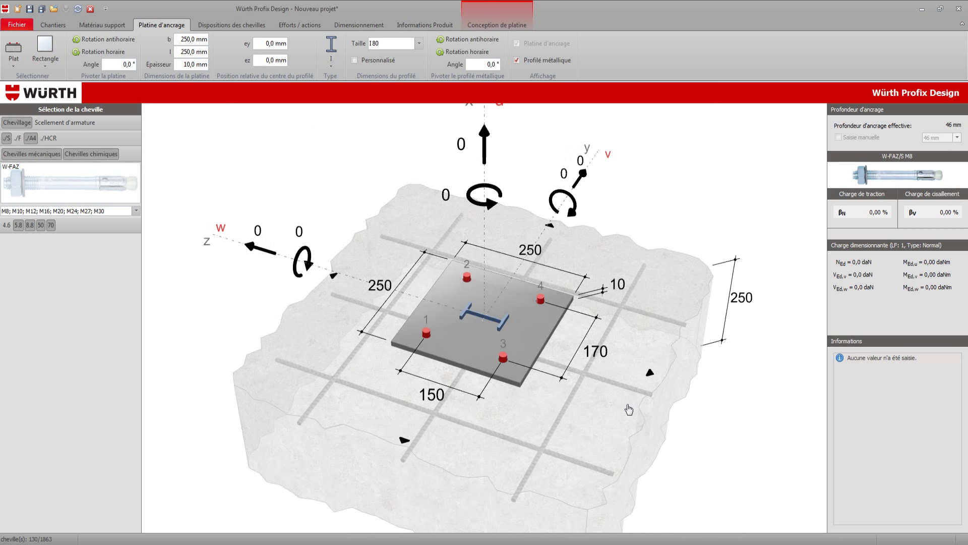
{"action": "left_click", "coordinate": [535, 259]}
{"action": "type", "text": "300"}
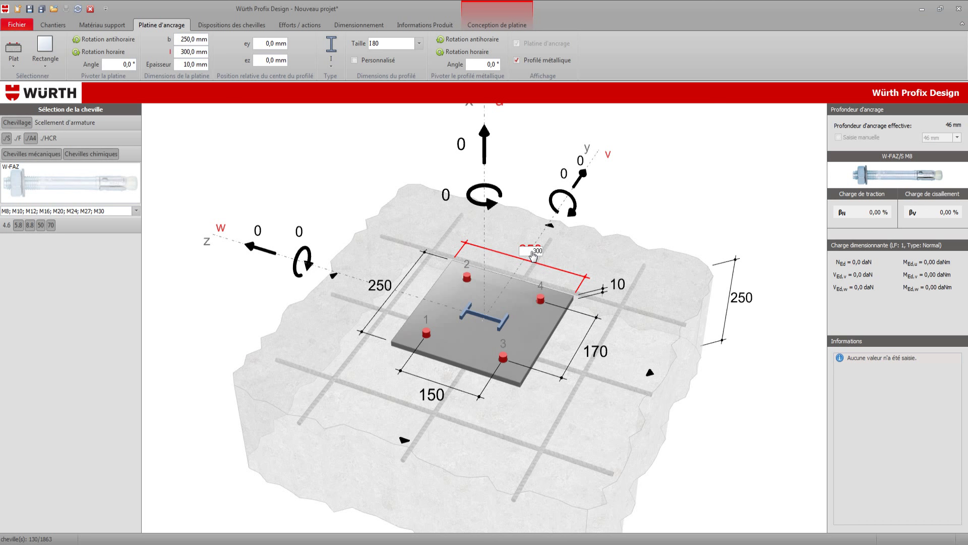
{"action": "key", "text": "Return"}
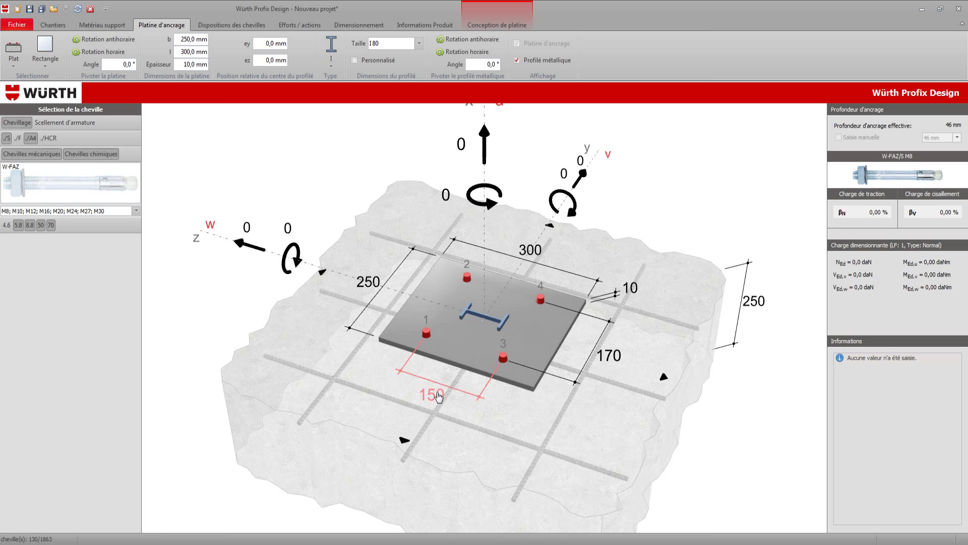
Set the spacing between anchors 1 and 3 to 180 mm in the 3D model.
{"action": "left_click", "coordinate": [439, 398]}
{"action": "type", "text": "180"}
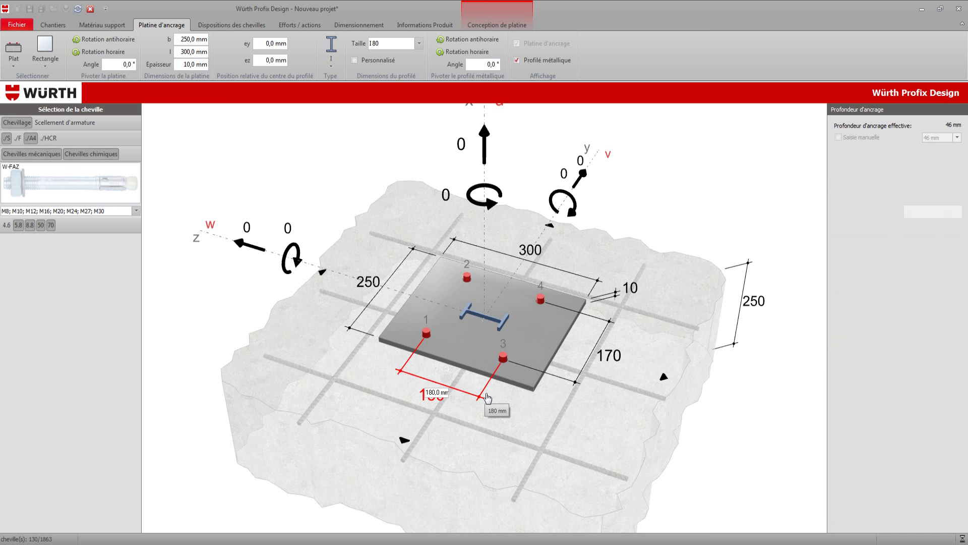
{"action": "key", "text": "Return"}
Offset the steel profile from the plate centre by setting ey to 50 mm.
{"action": "left_click_drag", "start_coordinate": [567, 426], "coordinate": [525, 436]}
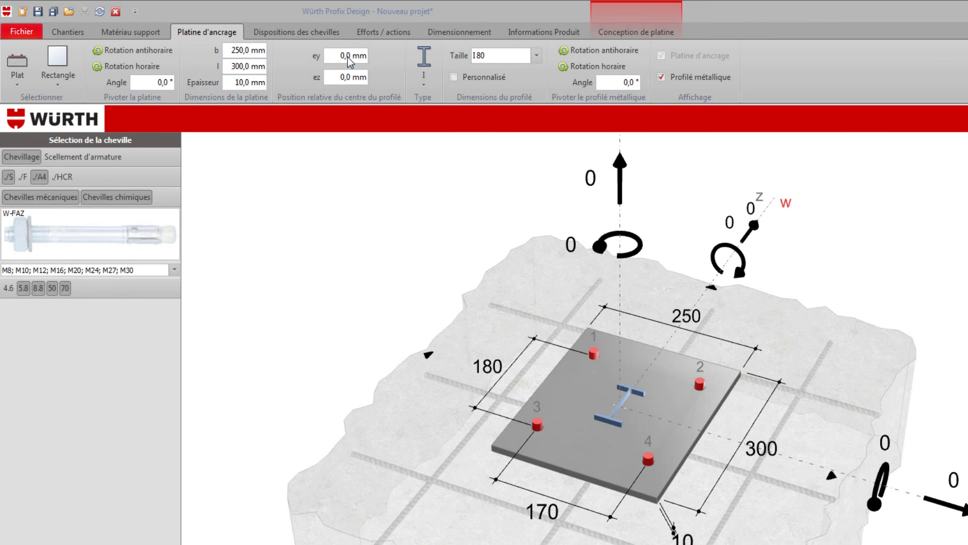
{"action": "left_click", "coordinate": [347, 57]}
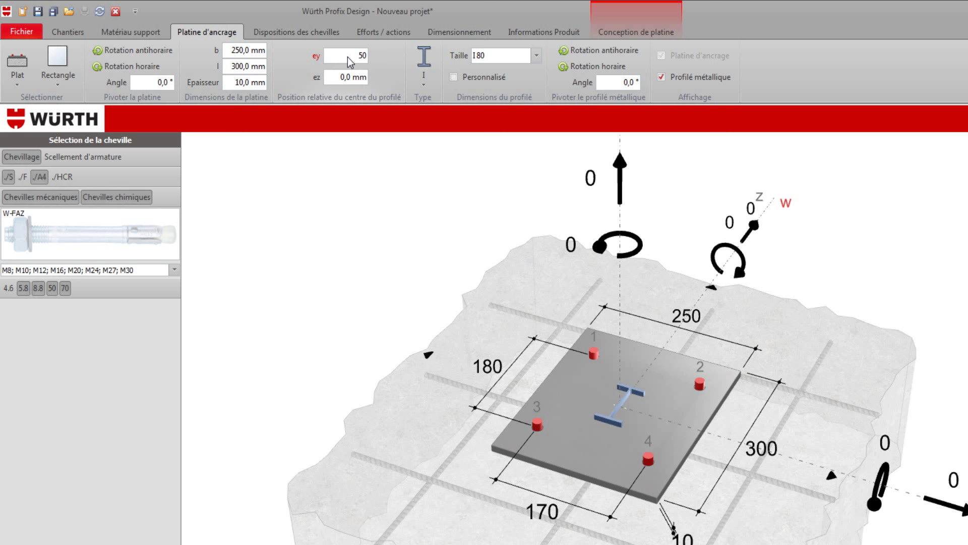
{"action": "key", "text": "Return"}
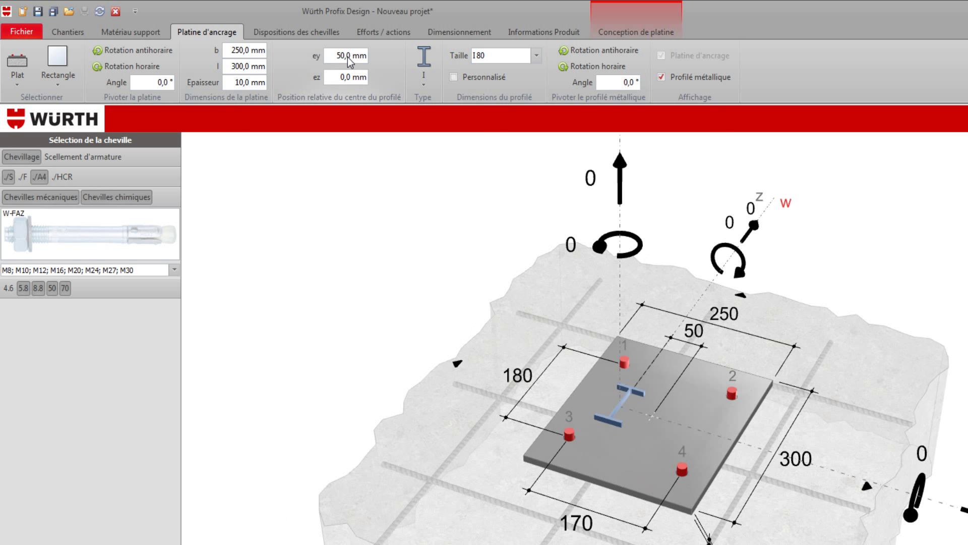
Change the steel profile on the plate to HEA 100 and set its rotation angle to 45°.
{"action": "left_click", "coordinate": [423, 77]}
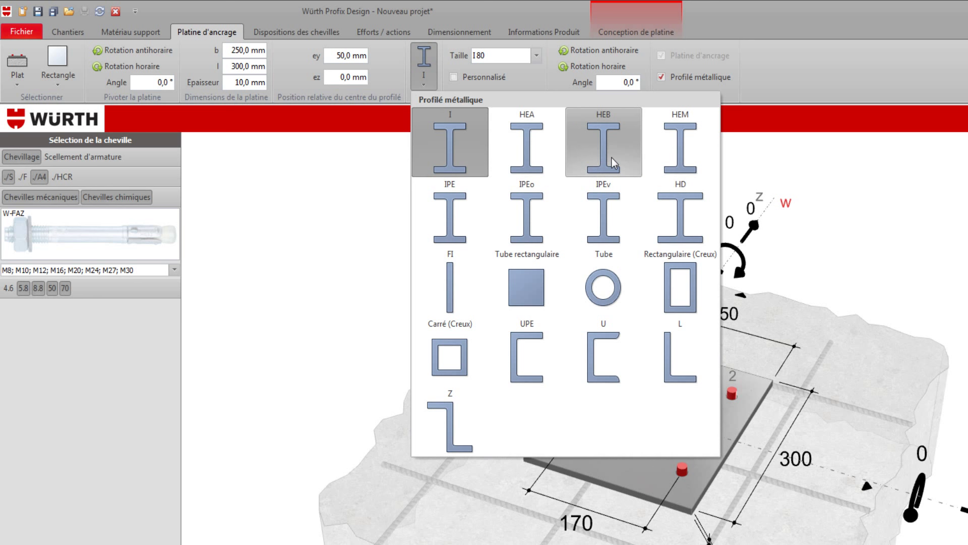
{"action": "left_click", "coordinate": [537, 159]}
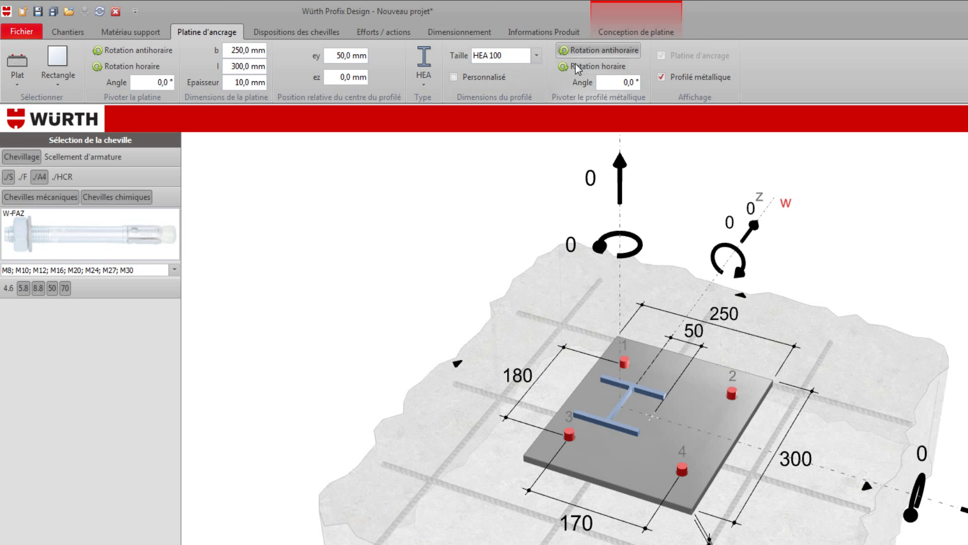
{"action": "left_click", "coordinate": [629, 84]}
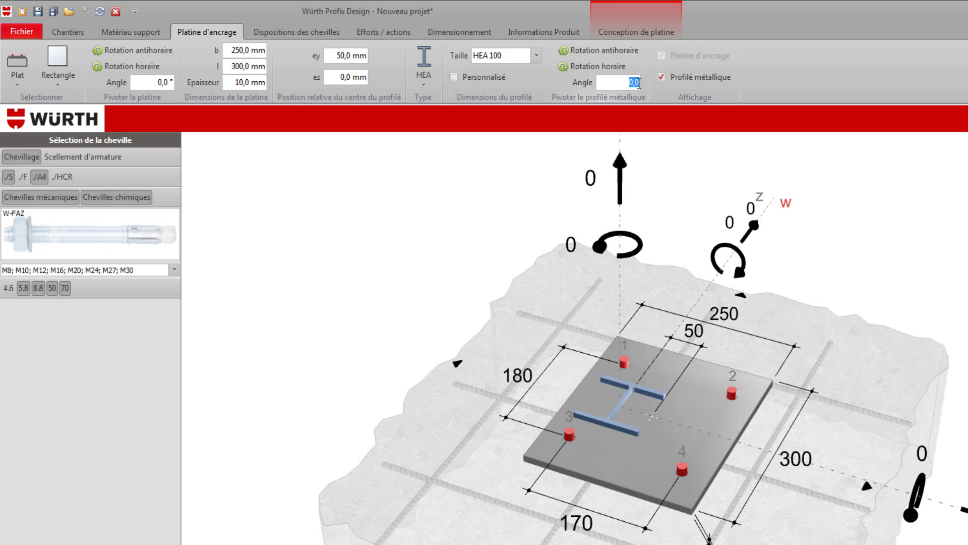
{"action": "type", "text": "45"}
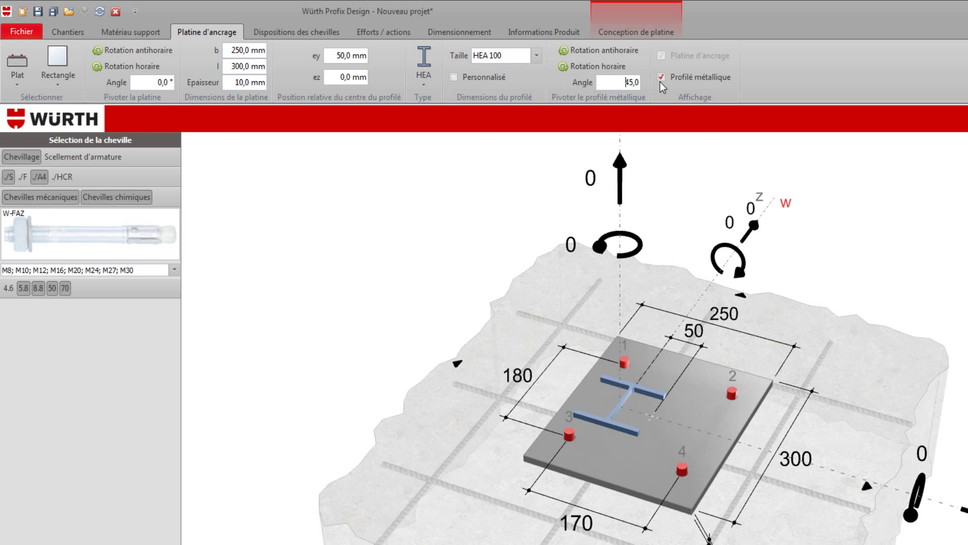
{"action": "key", "text": "Return"}
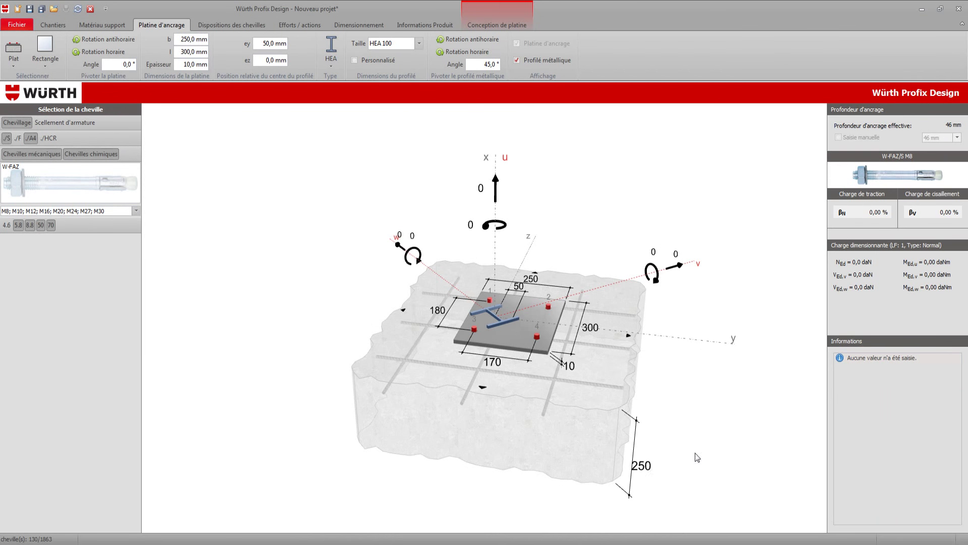
Set the thickness of the concrete slab to 300 mm.
{"action": "left_click", "coordinate": [644, 468]}
{"action": "type", "text": "300"}
{"action": "key", "text": "Return"}
Activate the concrete edge on the positive y side and set edge distances to be measured as Cheville / Bord béton.
{"action": "left_click_drag", "start_coordinate": [586, 386], "coordinate": [587, 395]}
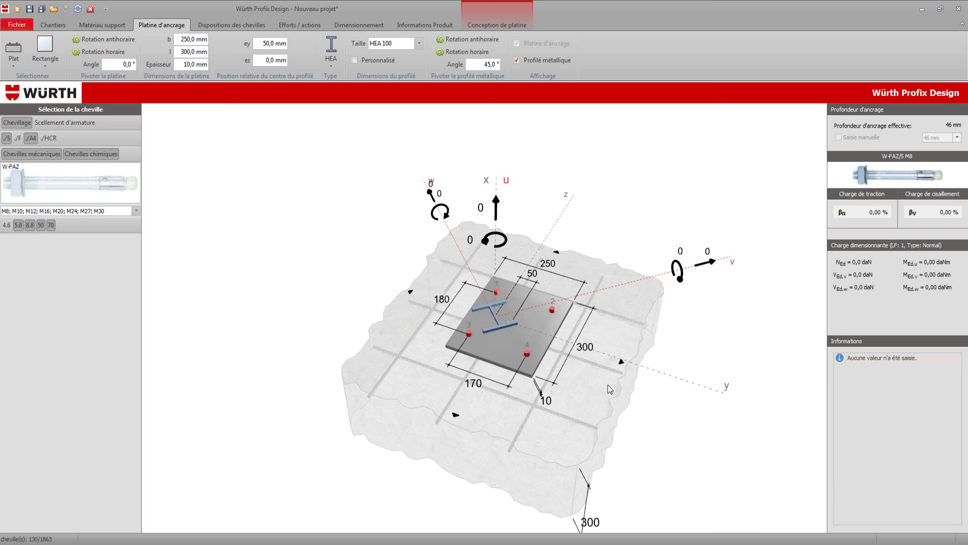
{"action": "left_click", "coordinate": [623, 368]}
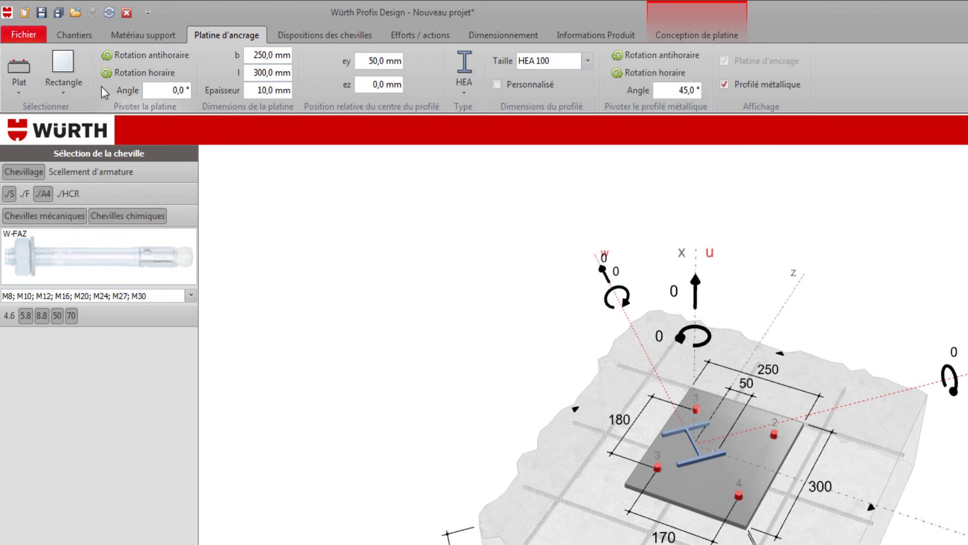
{"action": "left_click", "coordinate": [74, 35]}
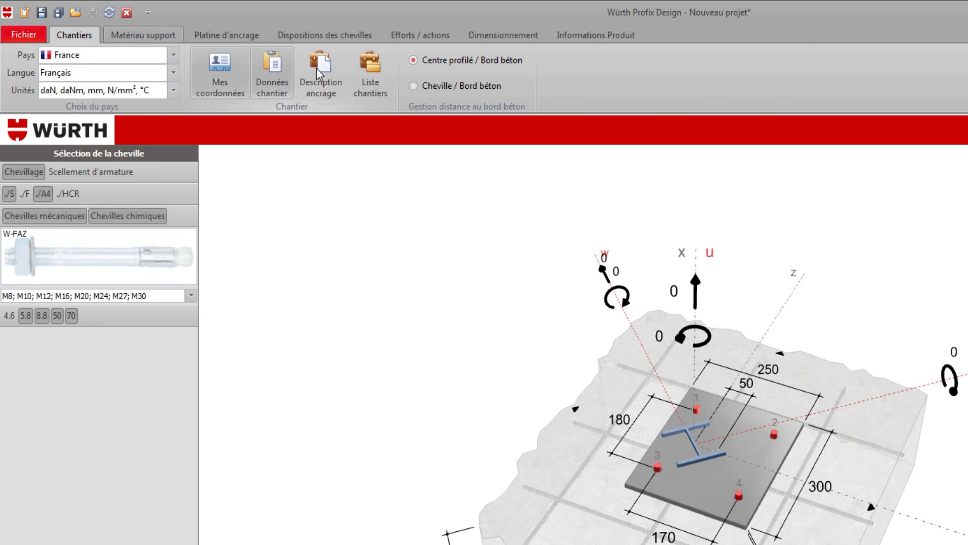
{"action": "left_click", "coordinate": [415, 87]}
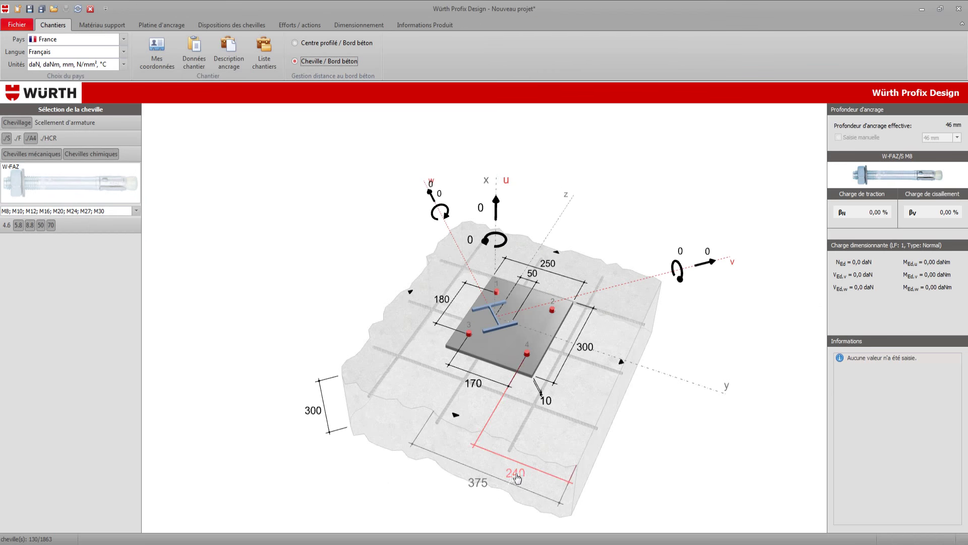
Set the distance from anchor 4 to the concrete edge on the positive y side to 300 mm.
{"action": "left_click", "coordinate": [521, 477]}
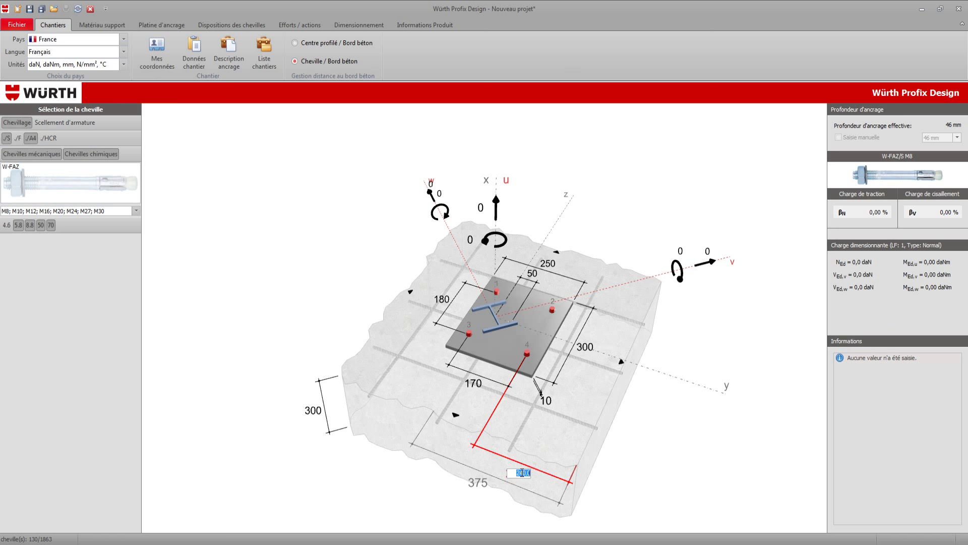
{"action": "type", "text": "300"}
{"action": "key", "text": "Return"}
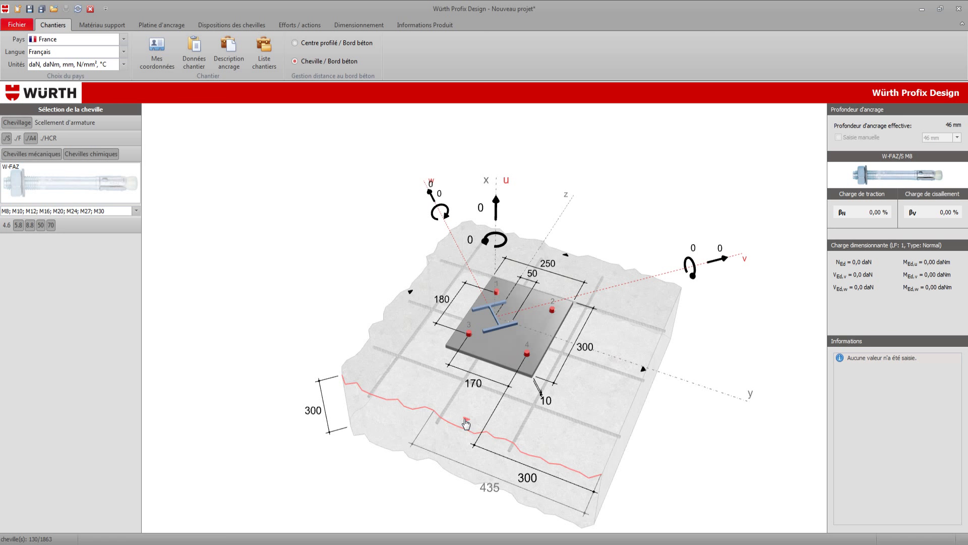
Activate the concrete edge facing anchors 3 and 4, and set its distance from anchor 3 to 300 mm.
{"action": "left_click", "coordinate": [346, 336]}
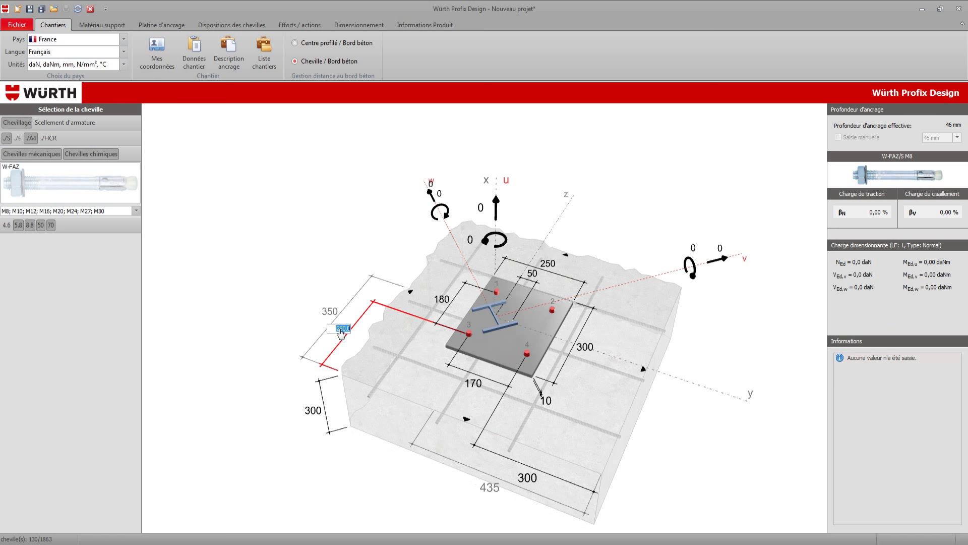
{"action": "type", "text": "300"}
{"action": "key", "text": "Return"}
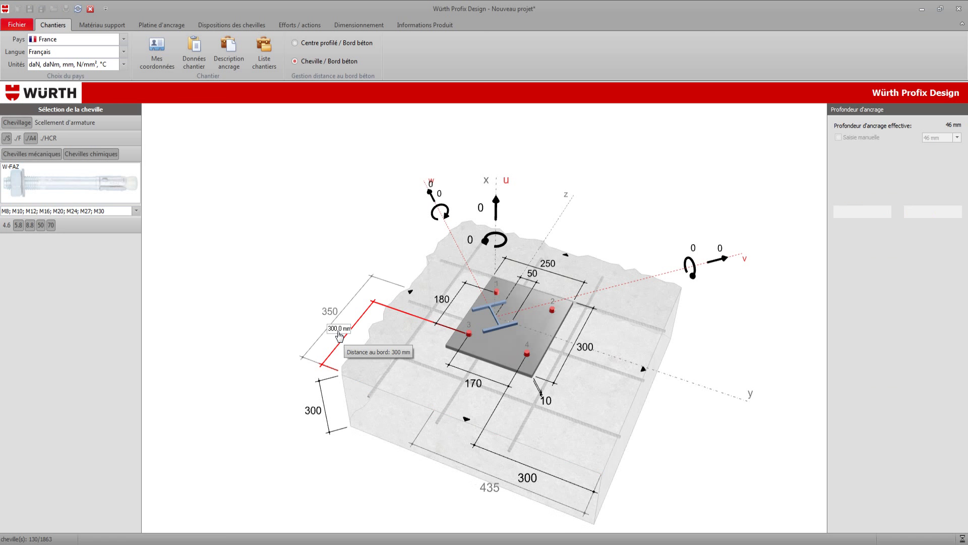